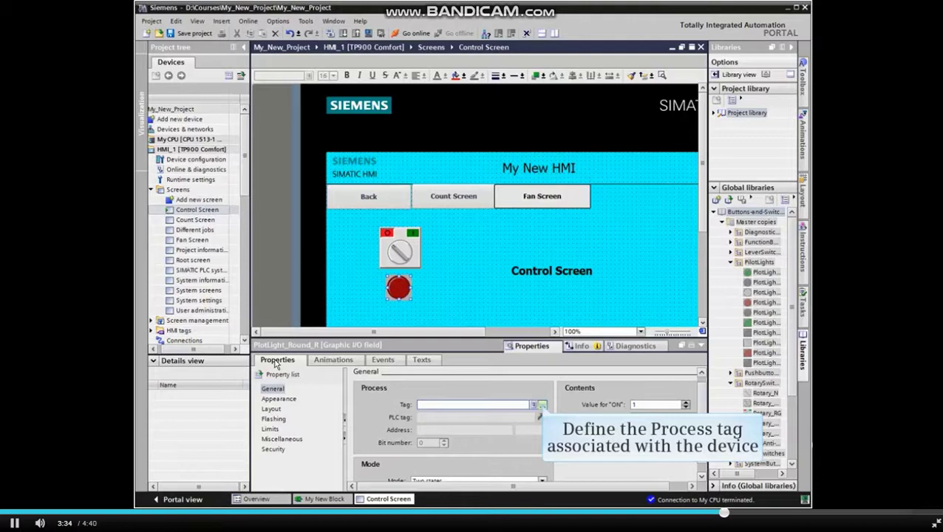
# - Bind the pilot light to the System On PLC tag
pyautogui.click(542, 404)
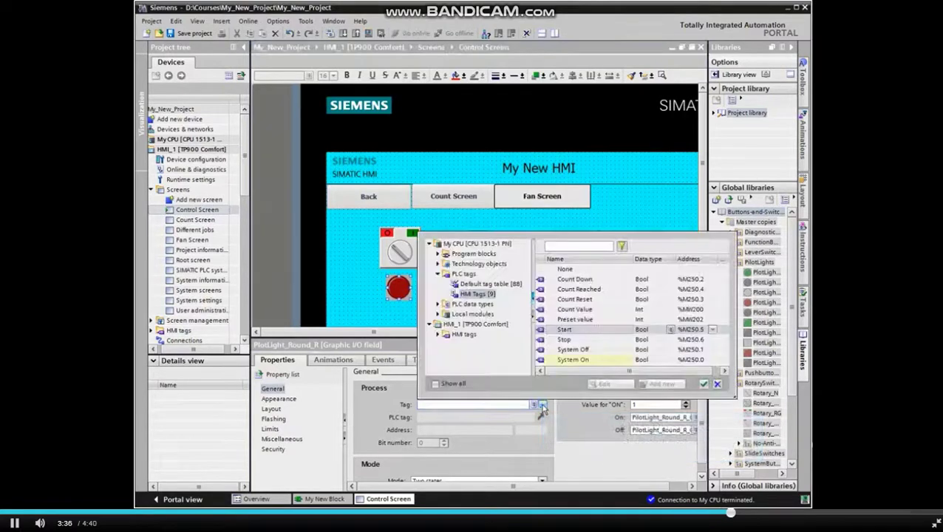
pyautogui.click(574, 360)
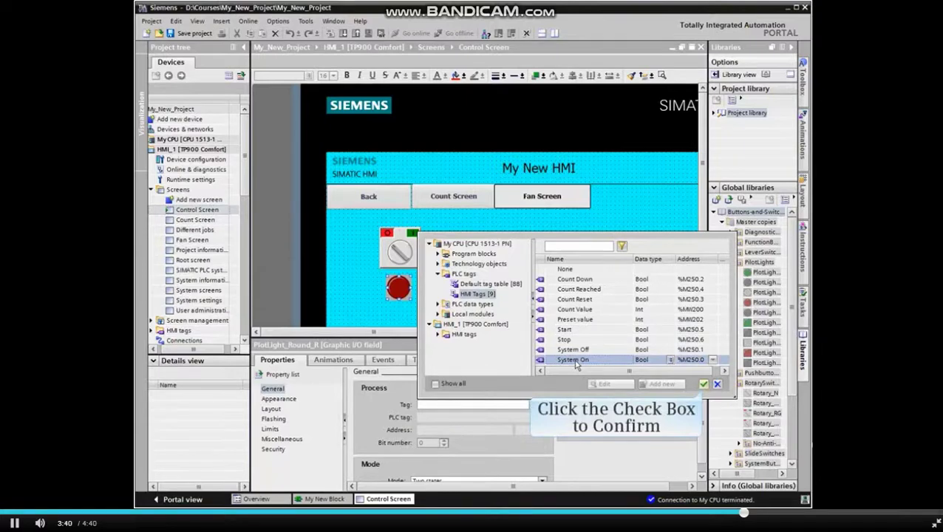
pyautogui.click(702, 384)
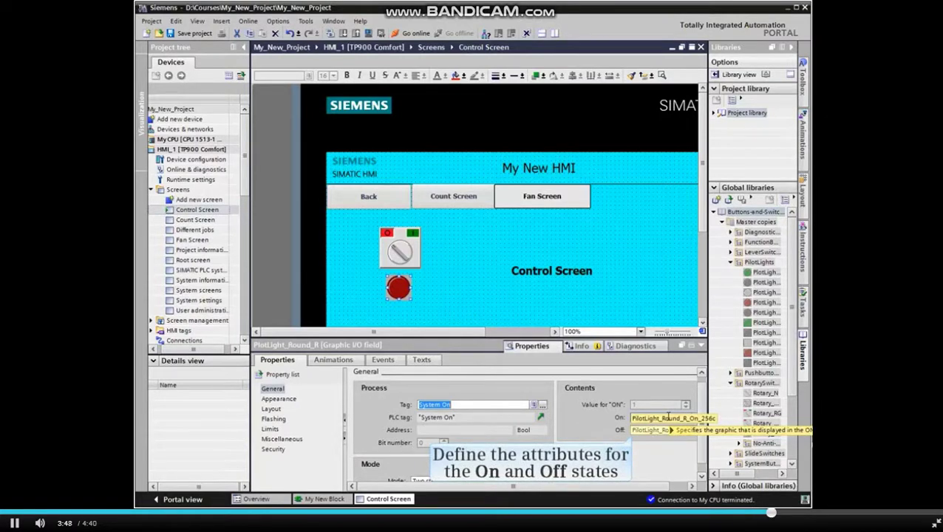
# - Assign the green round pushbutton graphic to the pilot light's off state
pyautogui.moveTo(655, 431); pyautogui.dragTo(669, 433)
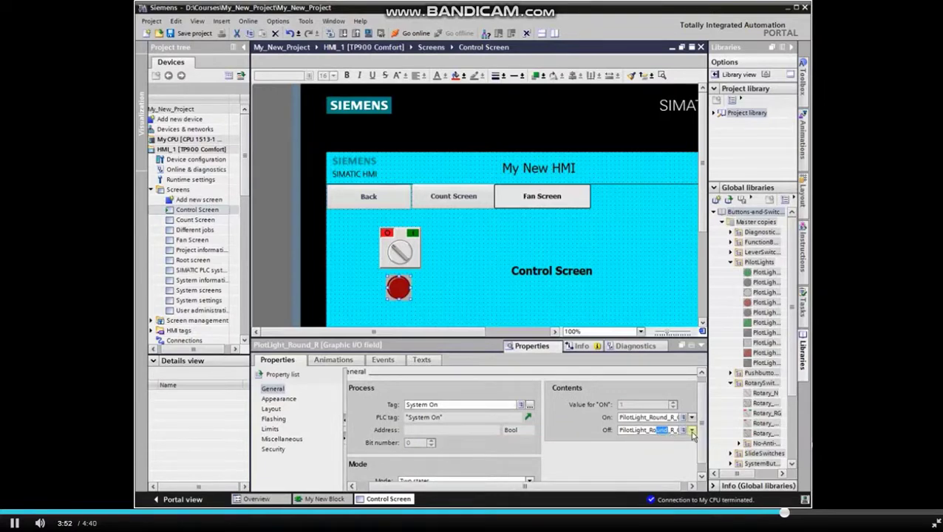
pyautogui.click(691, 430)
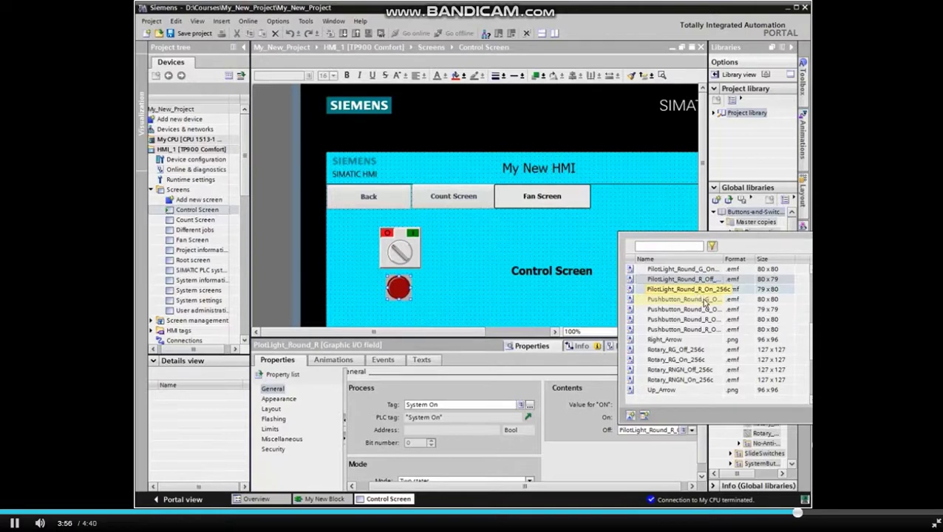
pyautogui.click(700, 300)
pyautogui.click(802, 487)
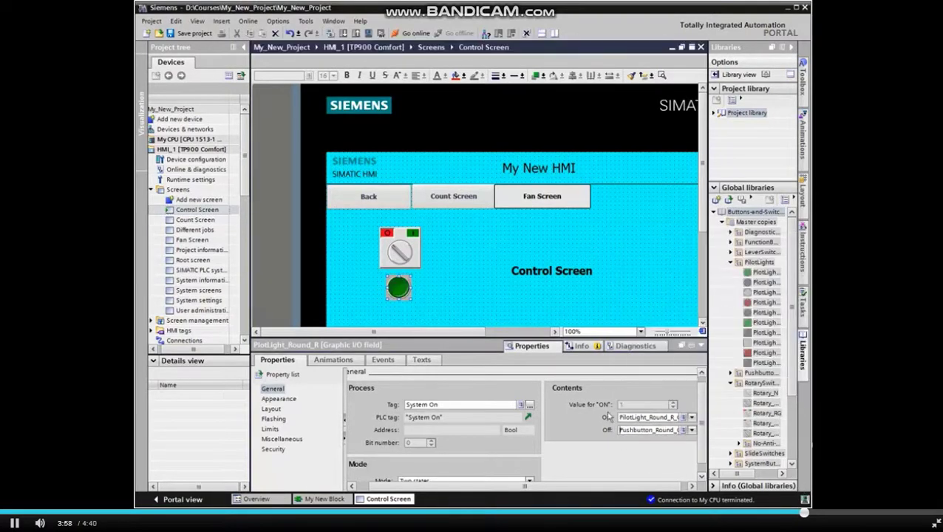